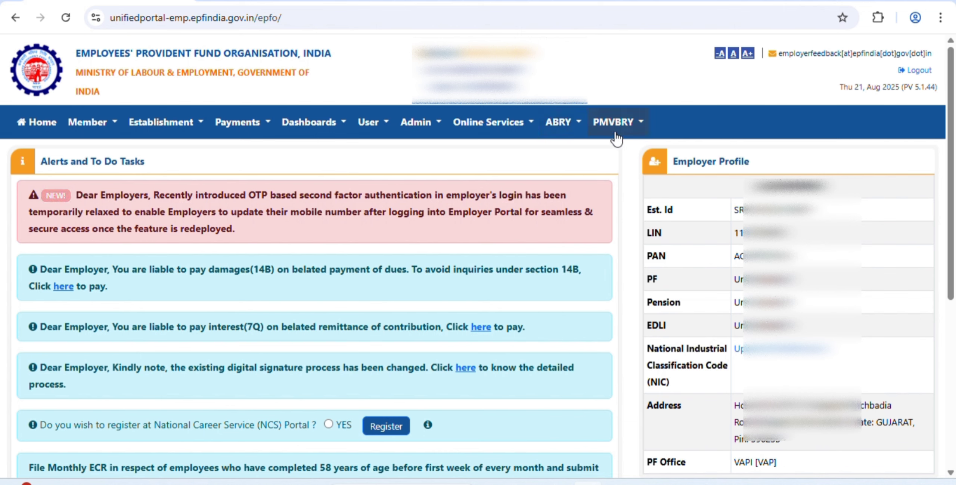
# Open the PMVBRY Part-B registration form and declare the establishment as registered with GST
pyautogui.click(637, 129)
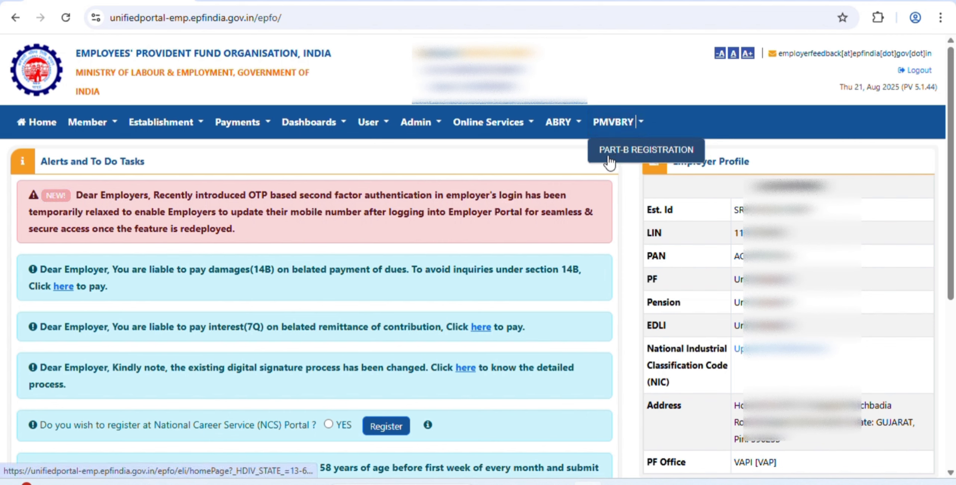
pyautogui.click(655, 152)
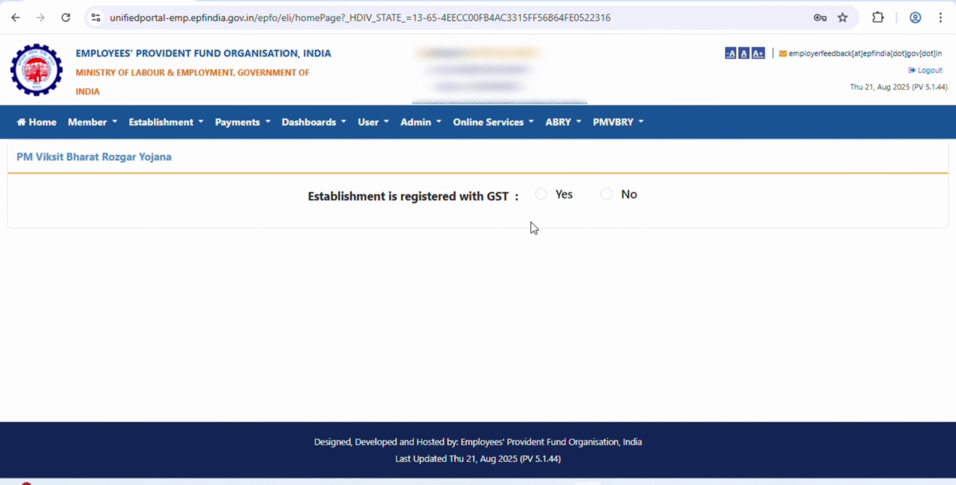
pyautogui.click(542, 194)
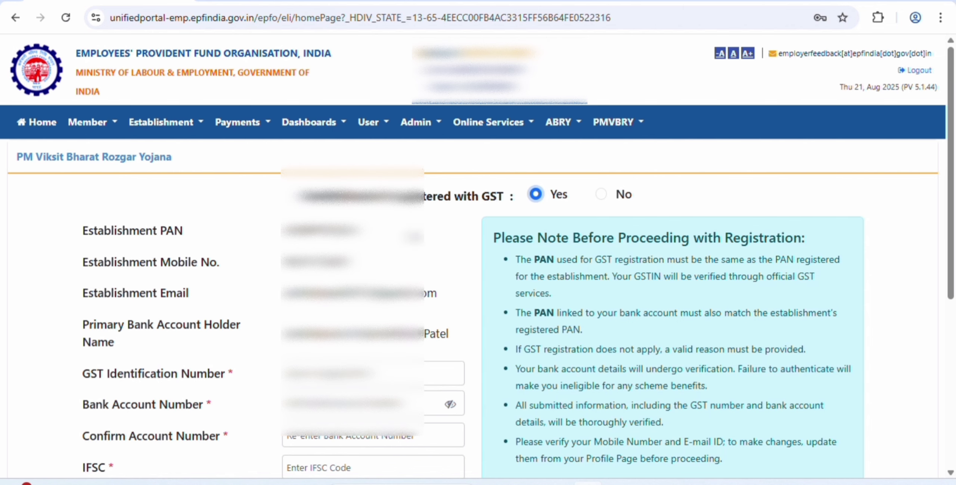
# Fill in the establishment's GST identification number and bank account number in the registration form
pyautogui.scroll(-1, 411, 237)
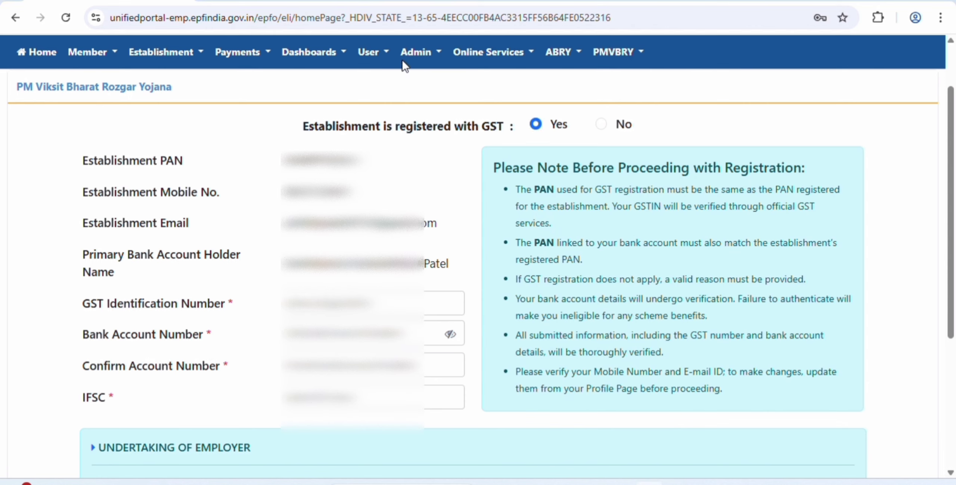
pyautogui.click(347, 295)
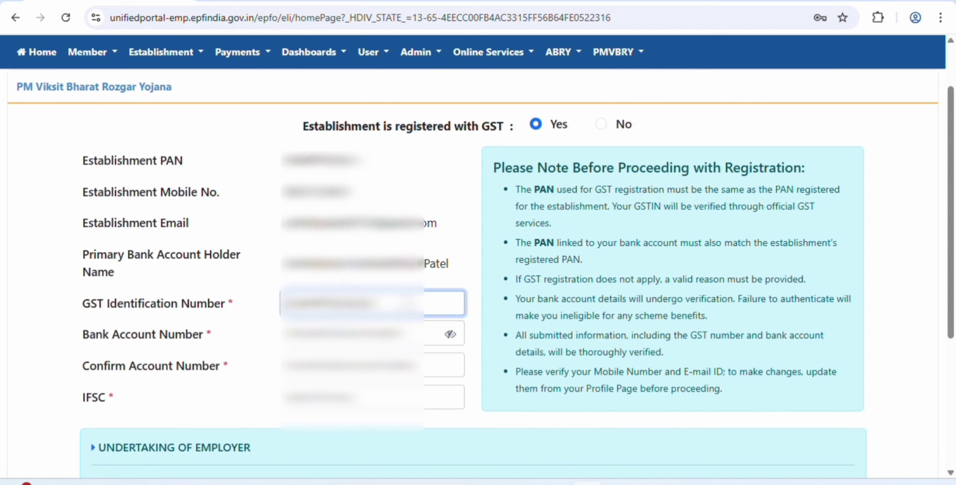
pyautogui.click(254, 326)
pyautogui.click(338, 336)
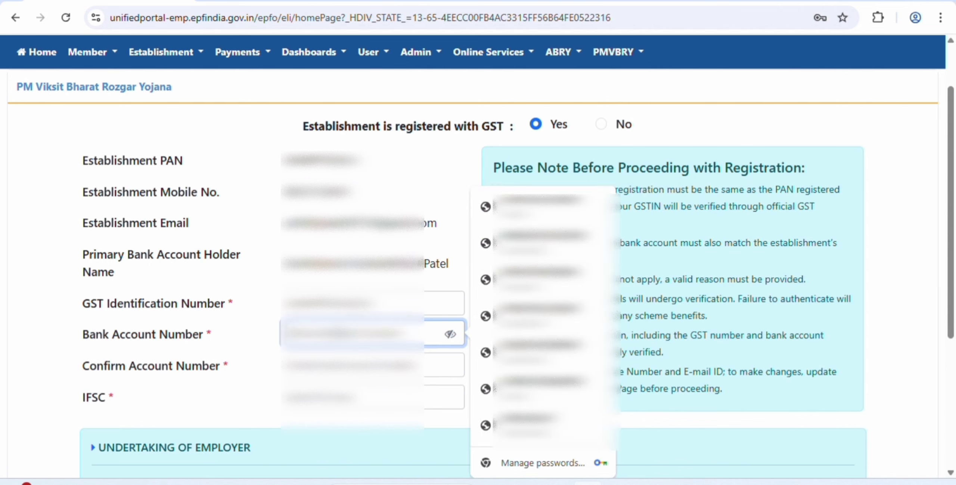
pyautogui.click(345, 347)
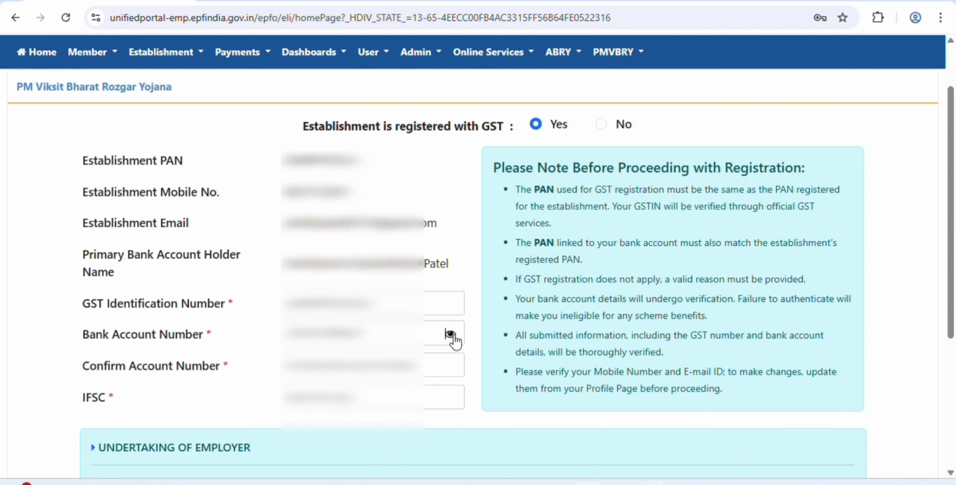
# Re-enter the bank account number to confirm it and fill in the bank's IFSC code
pyautogui.click(381, 363)
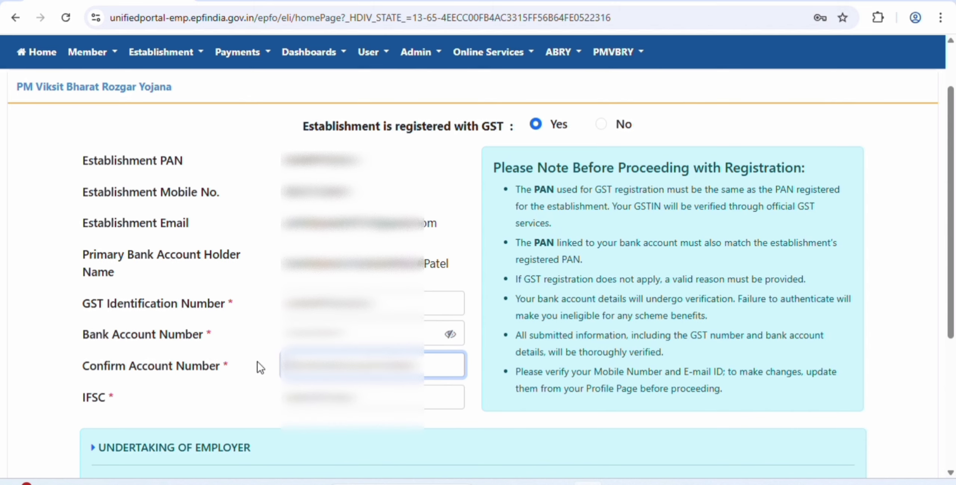
pyautogui.write('00')
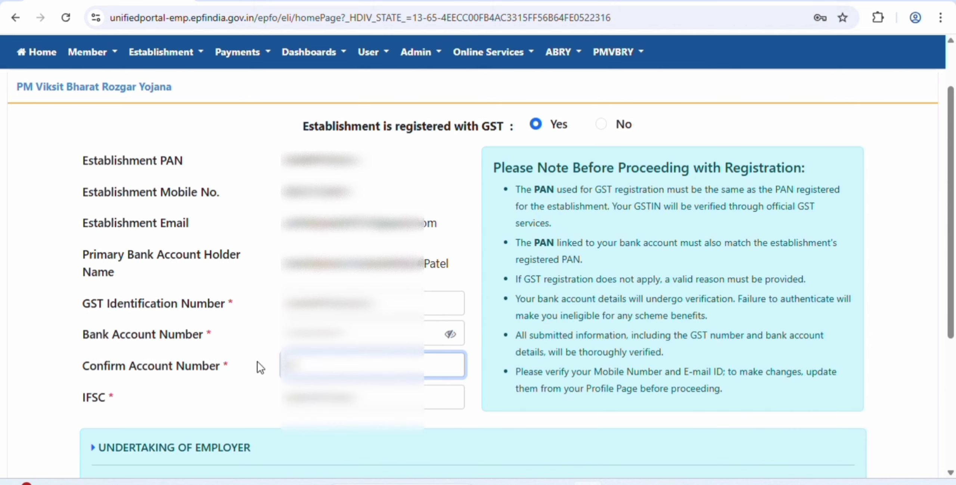
pyautogui.write('00000000000')
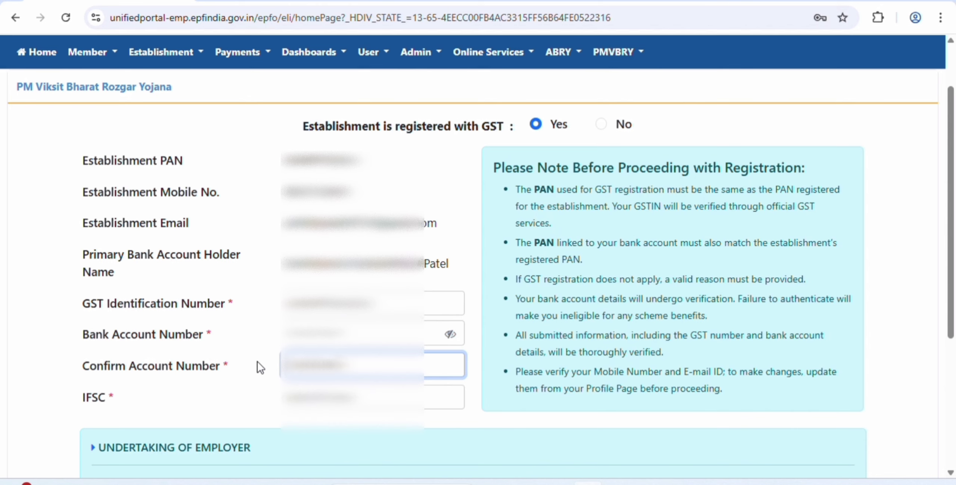
pyautogui.write('00')
pyautogui.press('Tab')
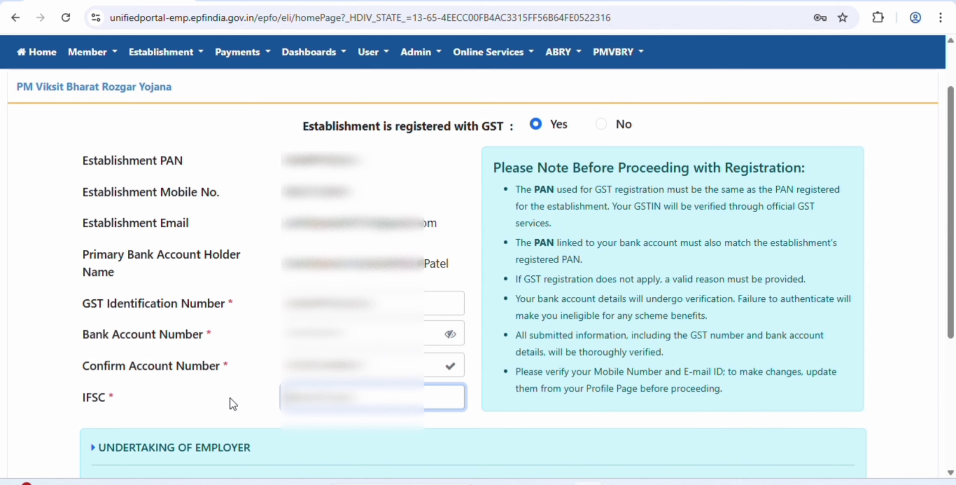
pyautogui.write('SBI')
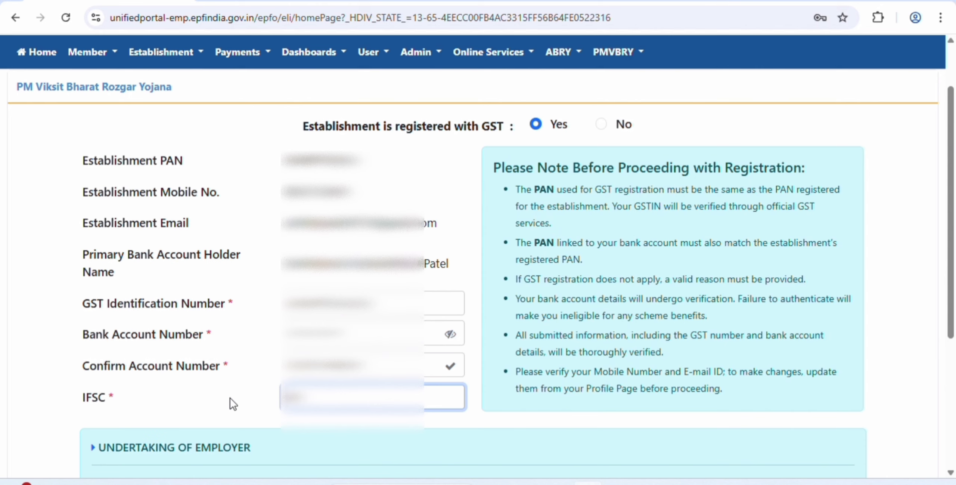
pyautogui.write('000')
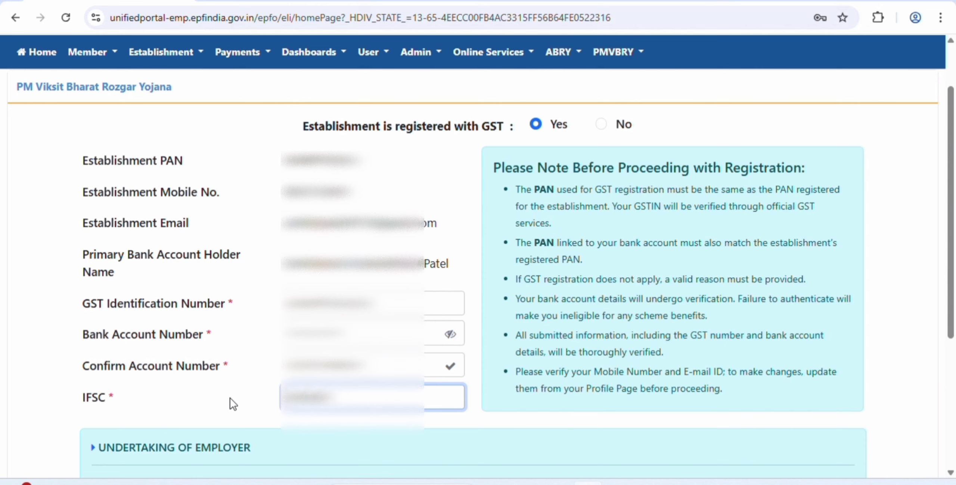
pyautogui.write('00')
# Accept the undertaking of employer and submit the PMVBRY Part B registration details, confirming the submission
pyautogui.scroll(-5, 388, 392)
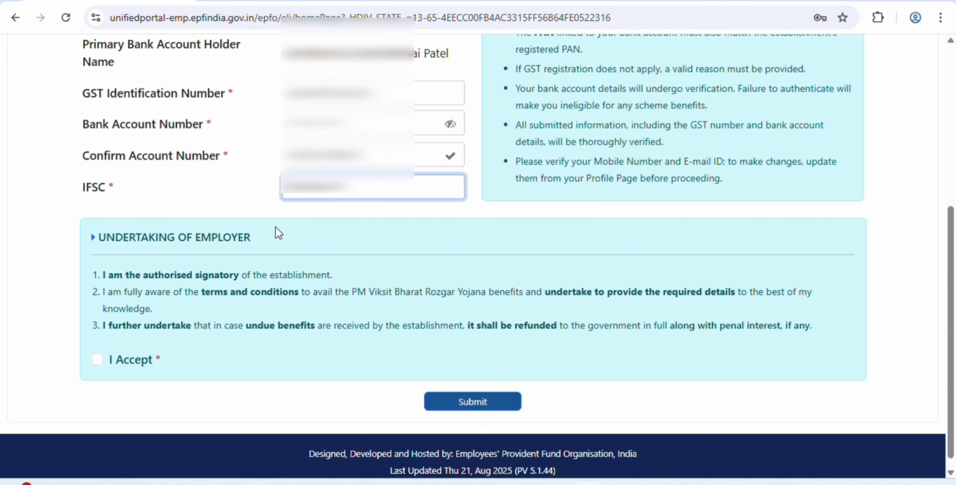
pyautogui.click(97, 359)
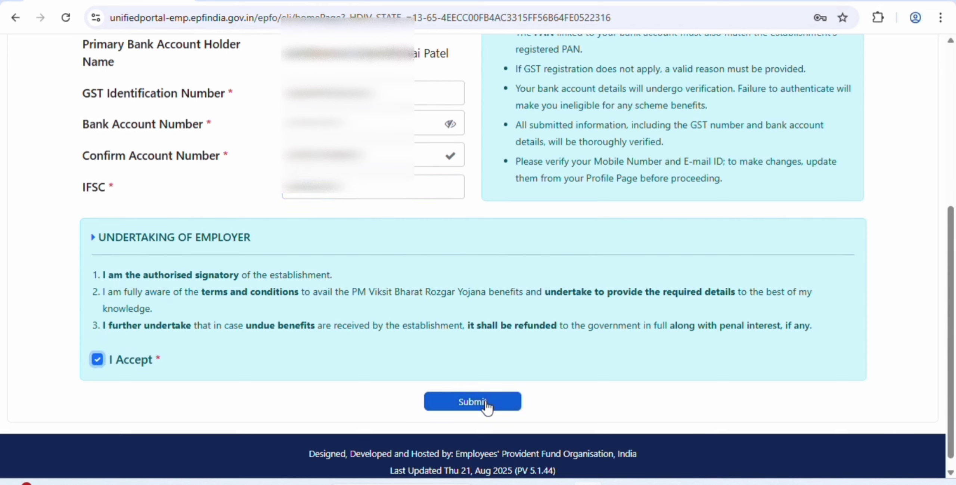
pyautogui.click(473, 402)
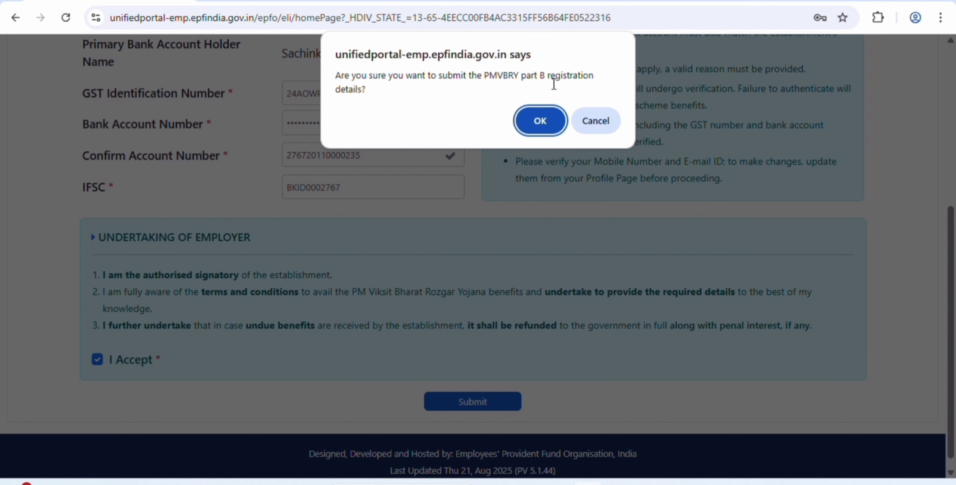
pyautogui.click(547, 121)
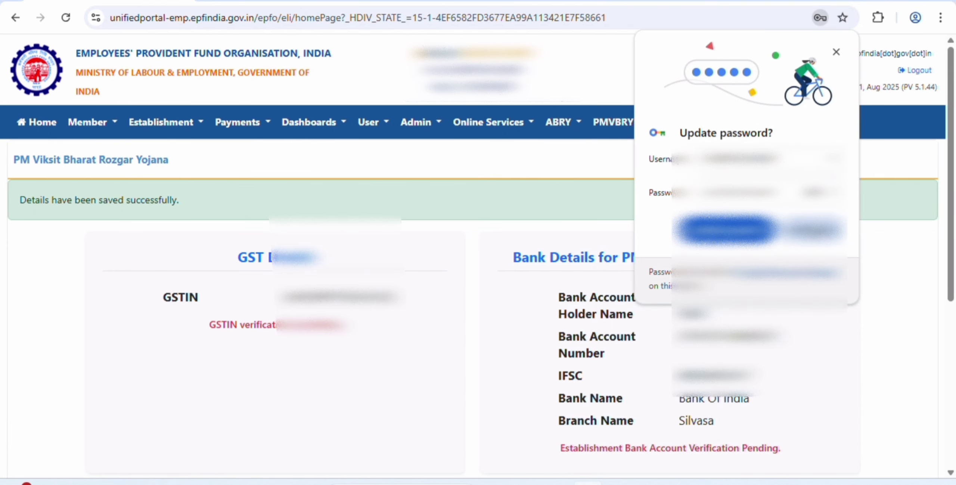
# Proceed to eSign the saved registration with the listed signatory selected and the Aadhaar e-KYC consent given
pyautogui.scroll(-2, 436, 251)
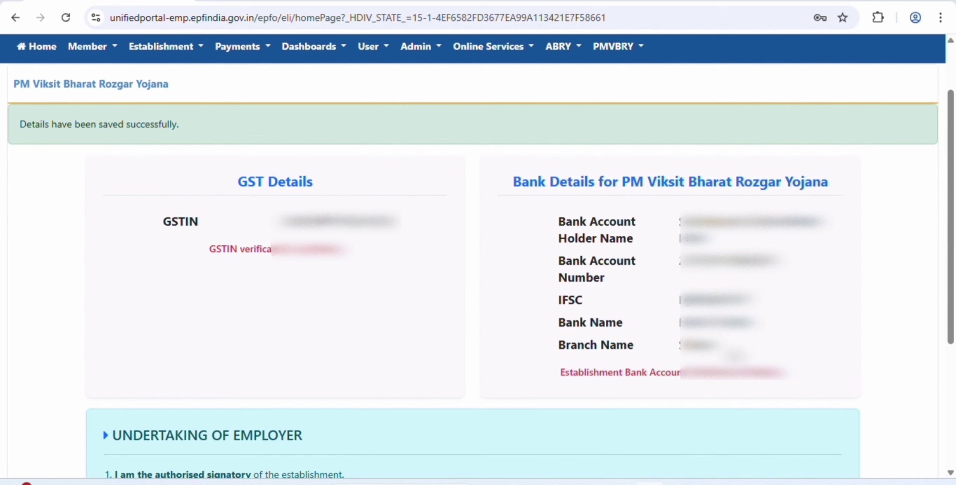
pyautogui.scroll(-5, 371, 315)
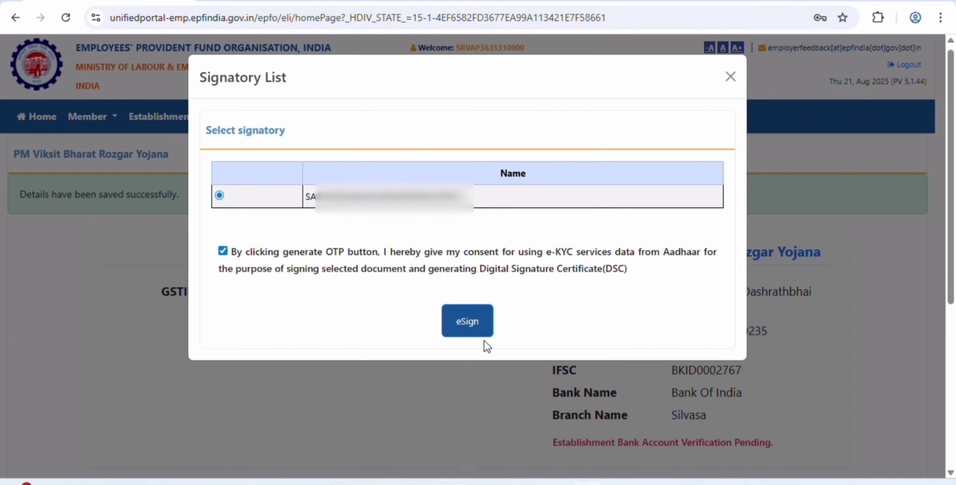
pyautogui.click(466, 321)
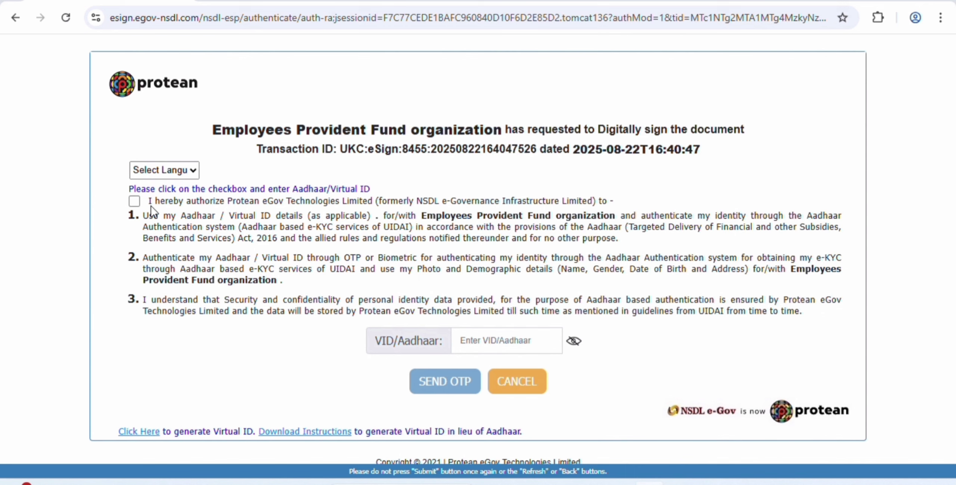
# Authorise Protean to use the Aadhaar details, enter the signatory's VID/Aadhaar number, and sign by verifying the OTP
pyautogui.click(135, 204)
pyautogui.click(522, 340)
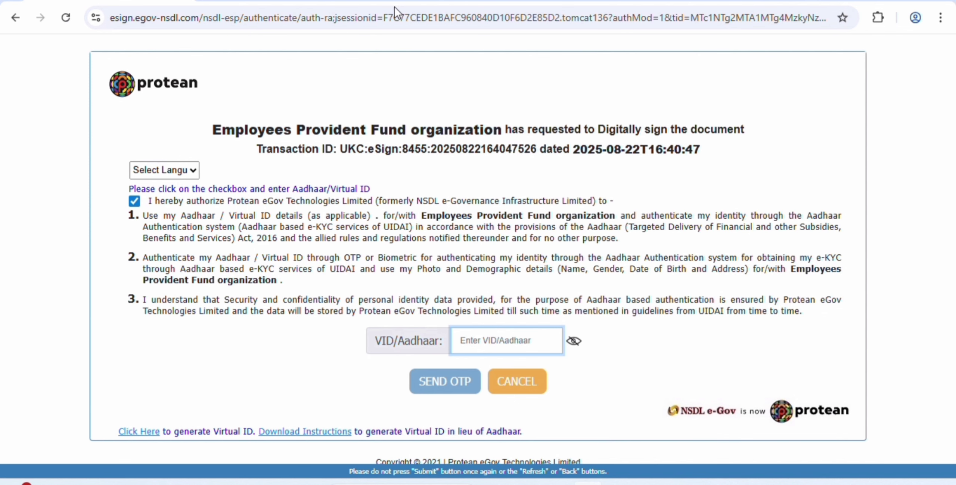
pyautogui.hotkey('ctrl', 'v')
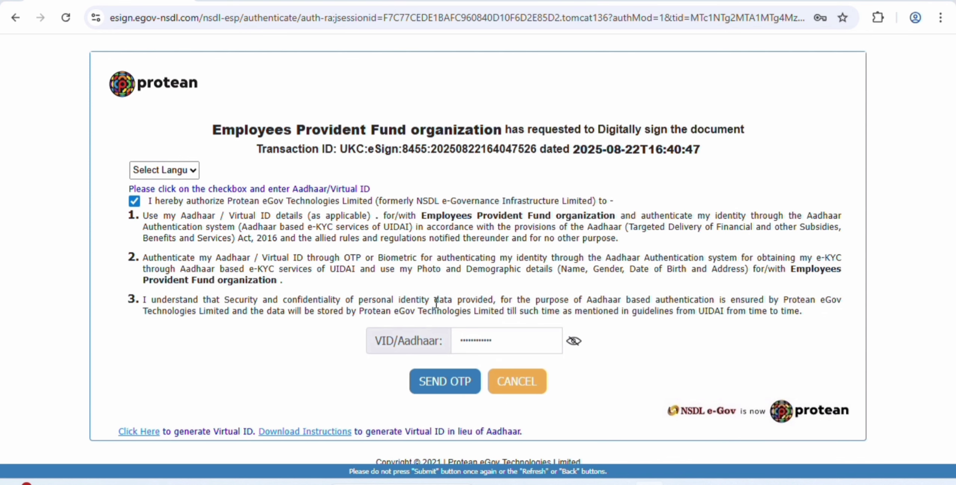
pyautogui.click(447, 381)
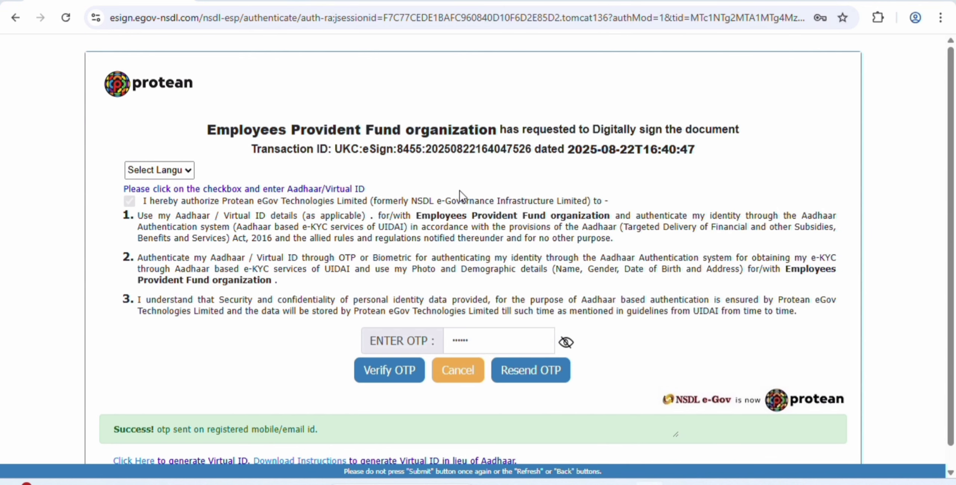
pyautogui.click(383, 369)
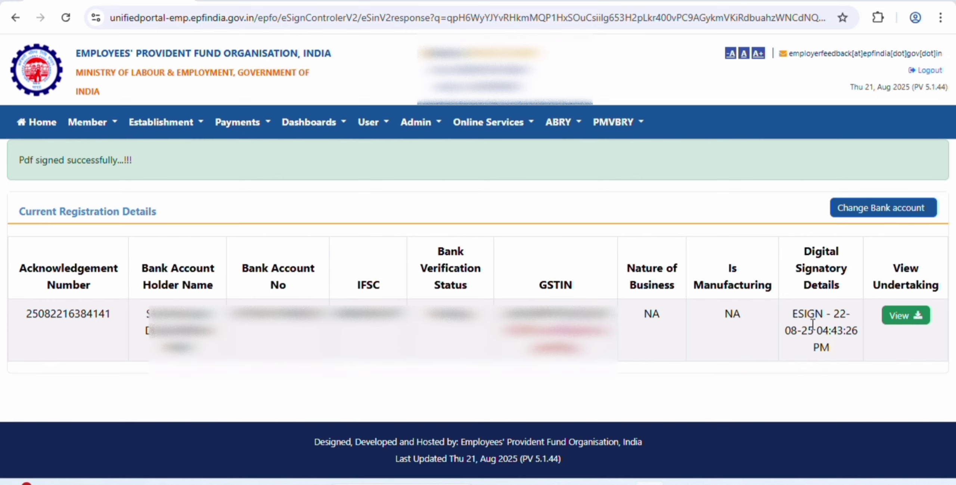
# Download the eSigned undertaking PDF from the current registration details and open it to review the Employer Declaration (Part B)
pyautogui.click(904, 325)
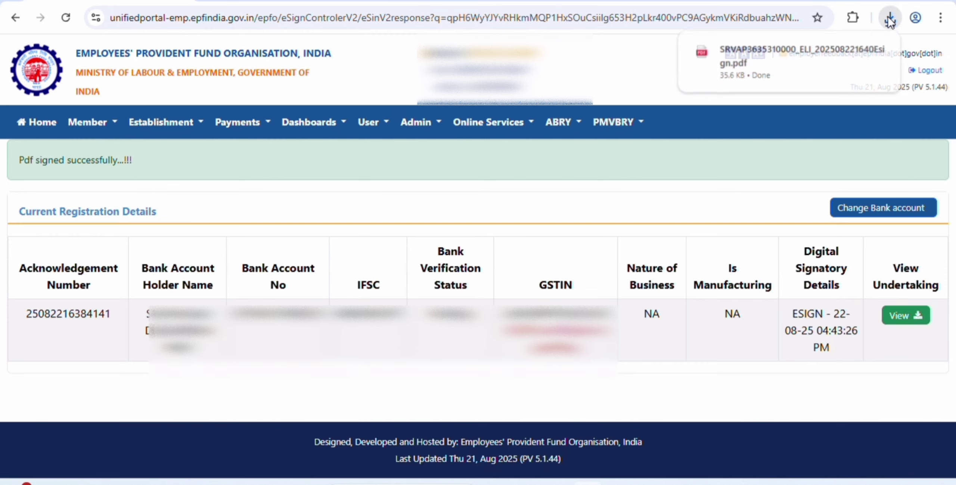
pyautogui.click(780, 63)
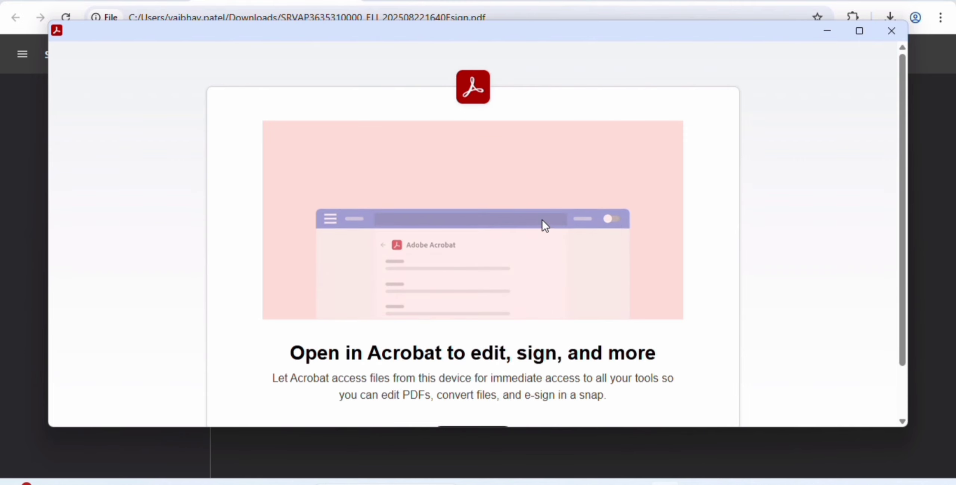
pyautogui.scroll(-2, 656, 221)
pyautogui.scroll(2, 679, 219)
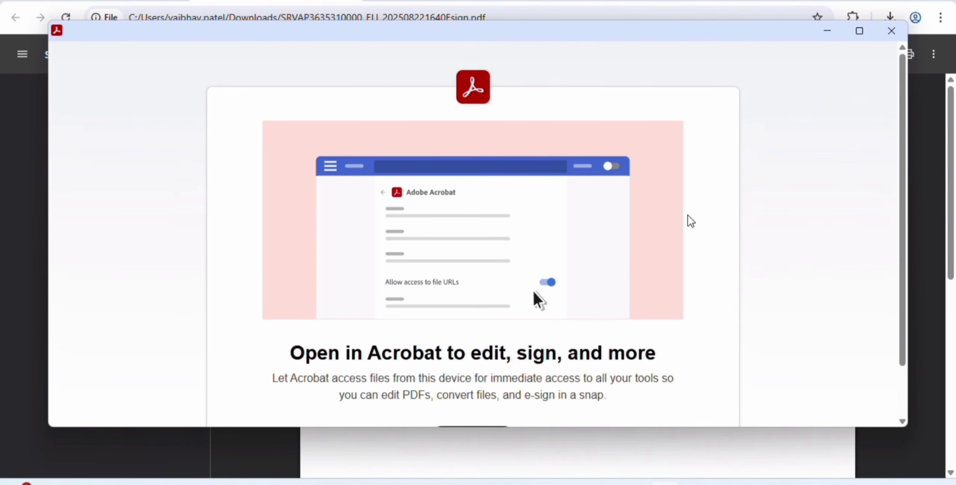
pyautogui.click(882, 37)
pyautogui.click(890, 21)
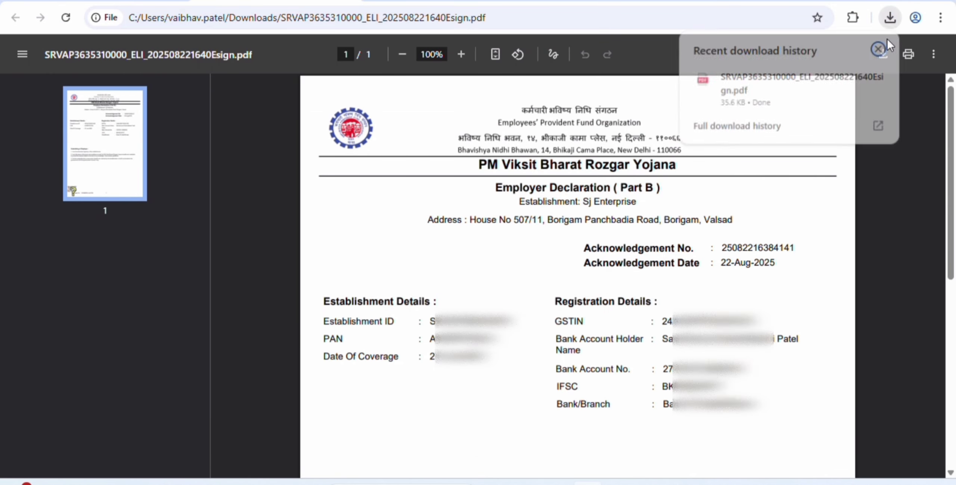
pyautogui.click(808, 184)
pyautogui.scroll(-9, 460, 238)
pyautogui.scroll(9, 460, 238)
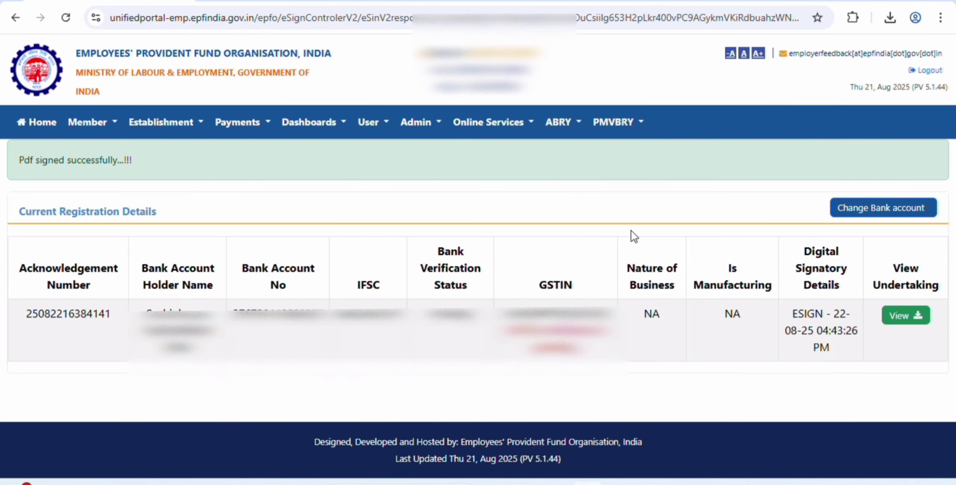
# Return to the employer portal's home page
pyautogui.click(44, 126)
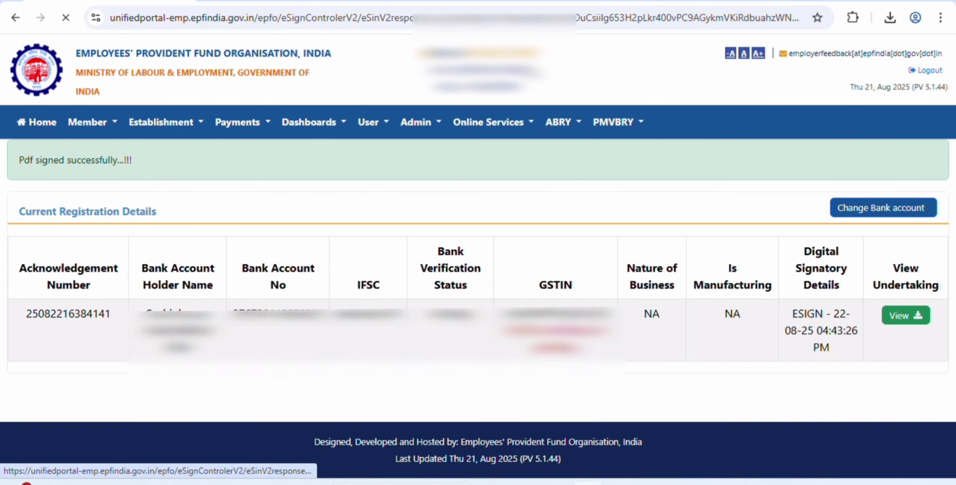